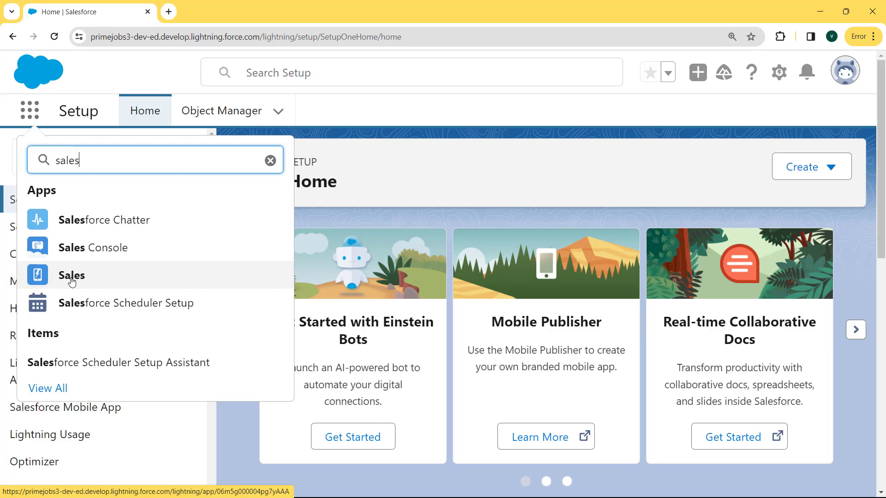
- Open the Campaign Dashboard from the dashboards of the Sales app
left_click(72, 277)
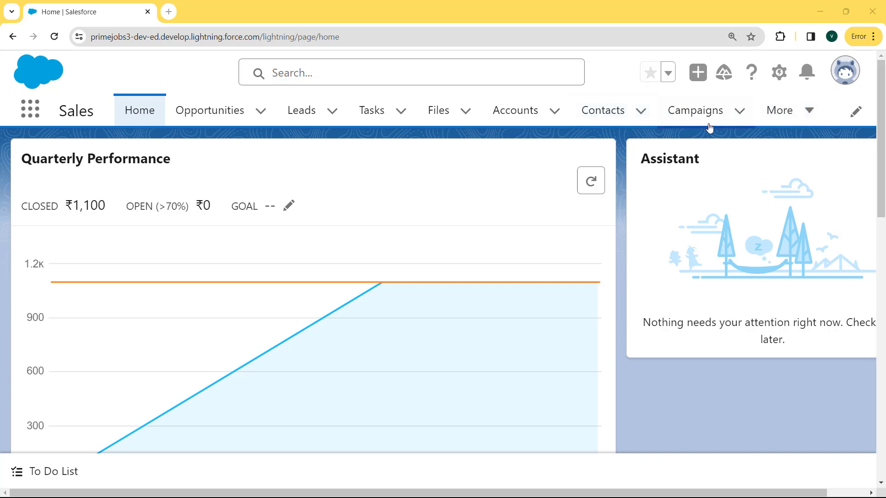
left_click(810, 111)
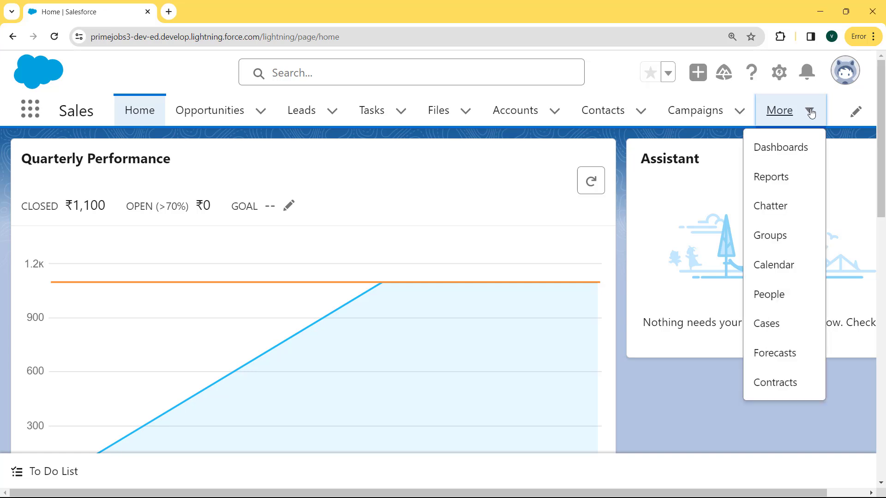
left_click(757, 150)
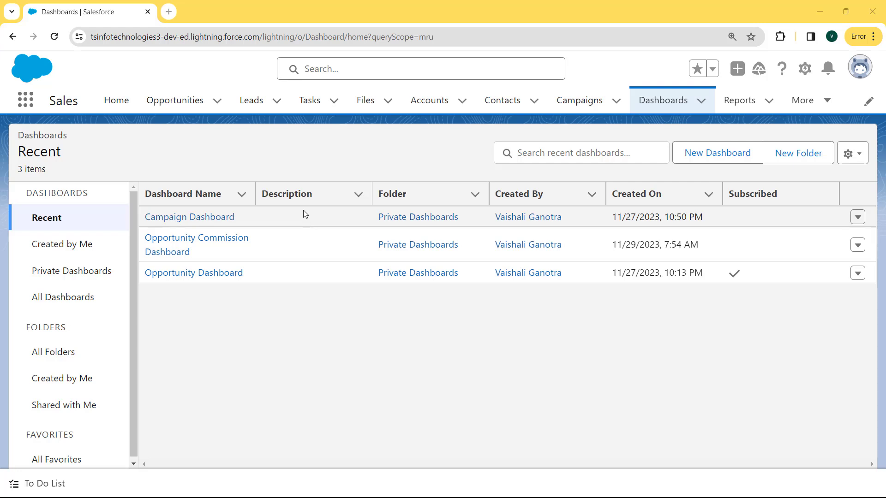
left_click(204, 217)
key("ctrl+plus")
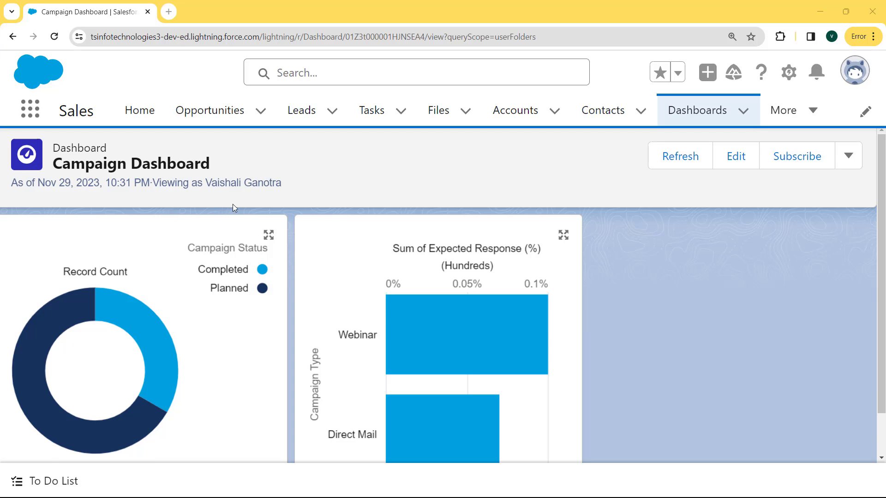
- Edit the Campaign Dashboard's properties to view the dashboard as "The dashboard viewer" and save the dashboard
left_click(742, 160)
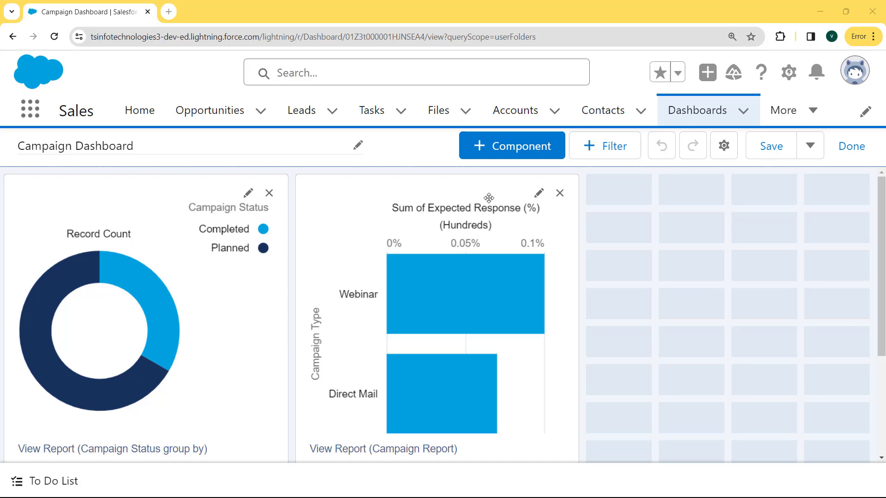
left_click(724, 155)
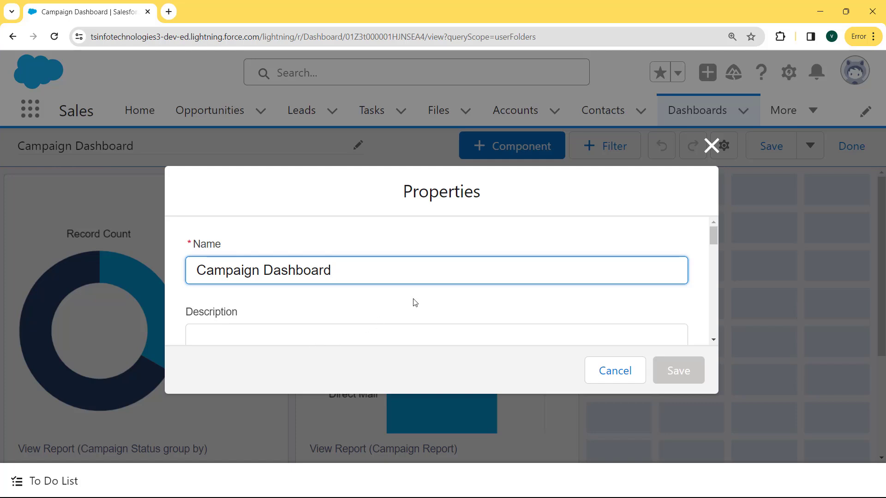
left_click_drag(715, 236, 715, 262)
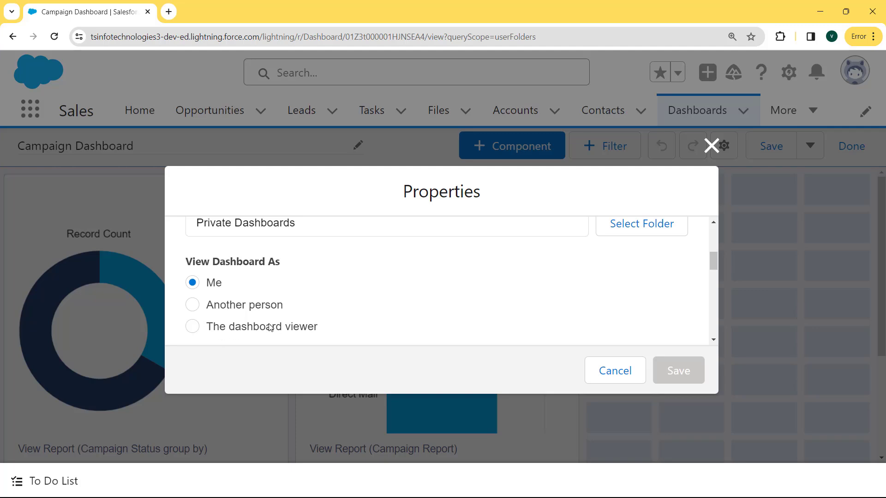
left_click_drag(322, 327, 203, 330)
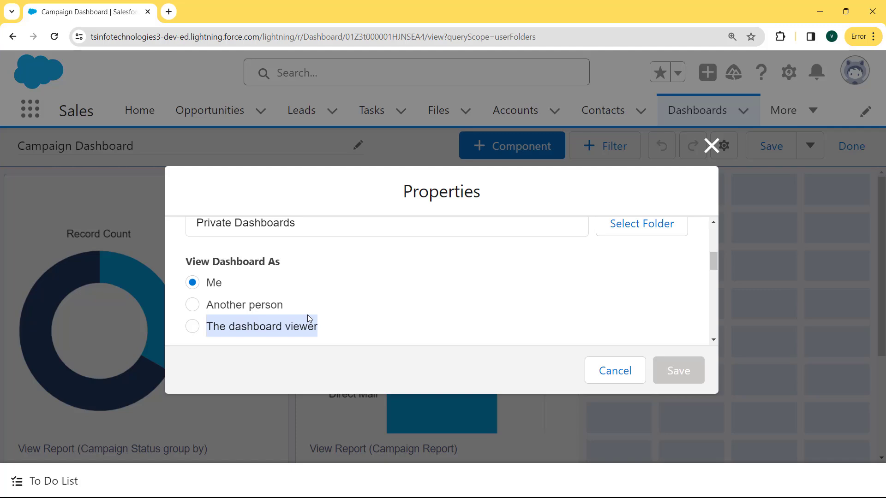
left_click(253, 327)
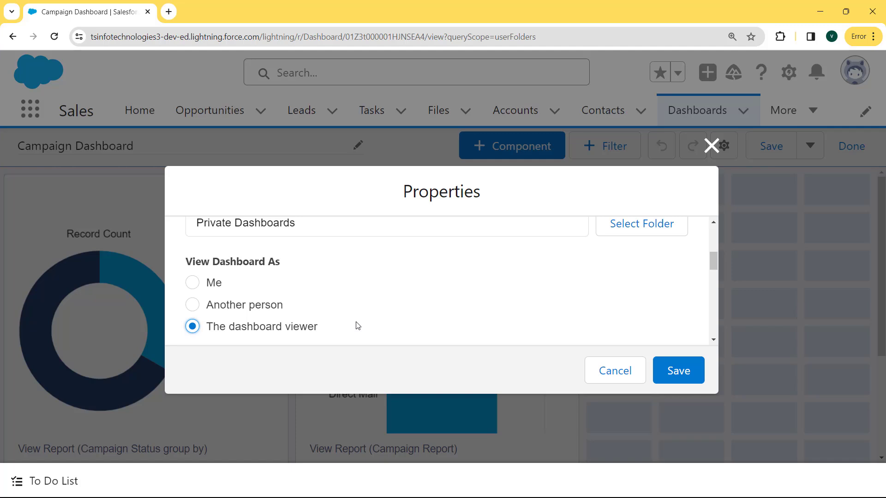
left_click(672, 373)
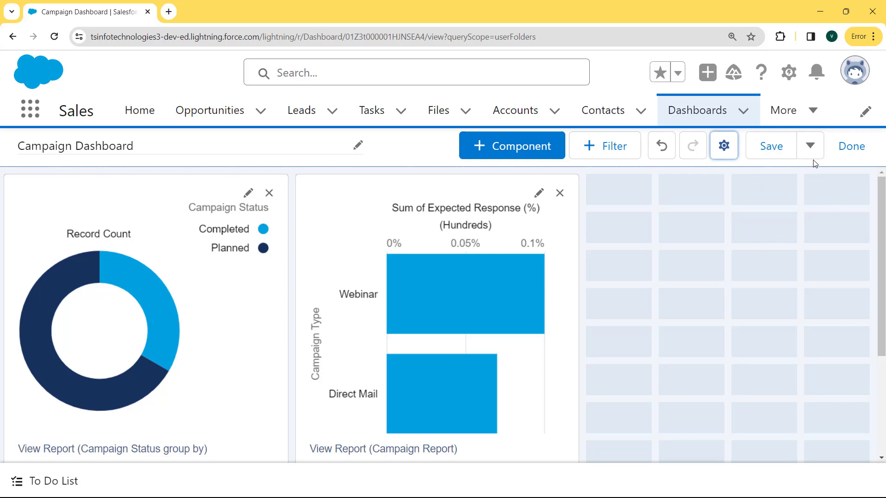
left_click(772, 149)
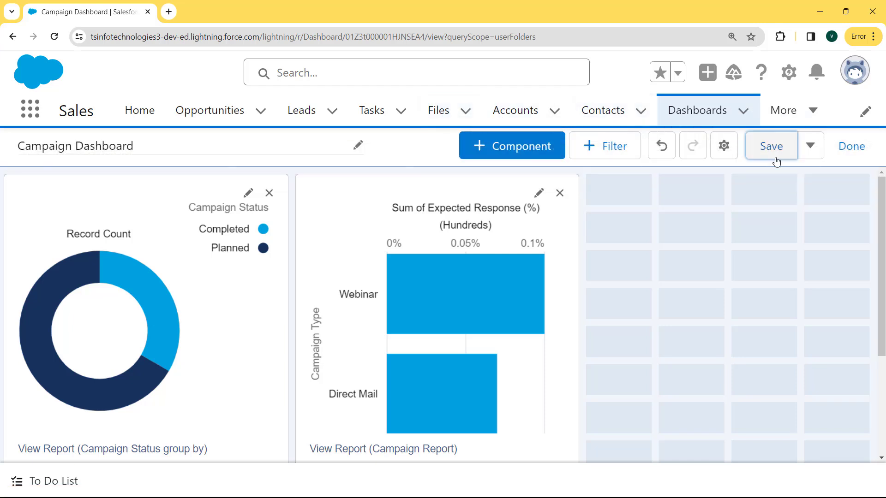
left_click(773, 156)
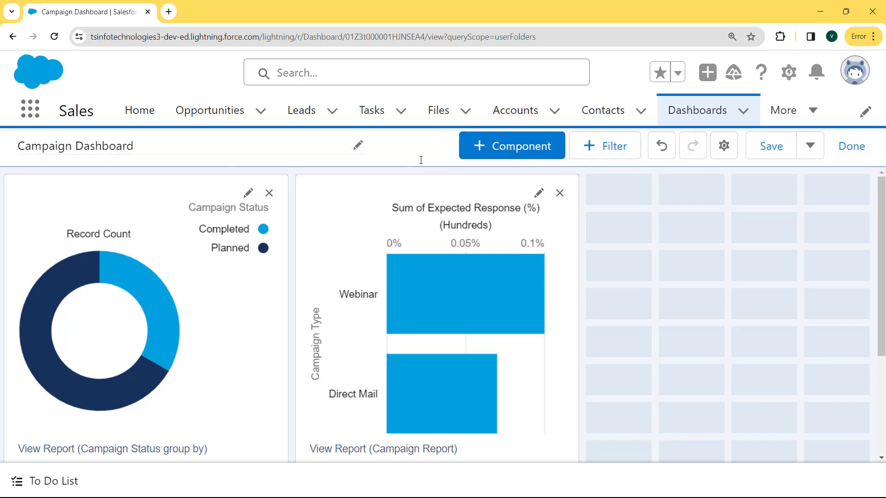
left_click(744, 146)
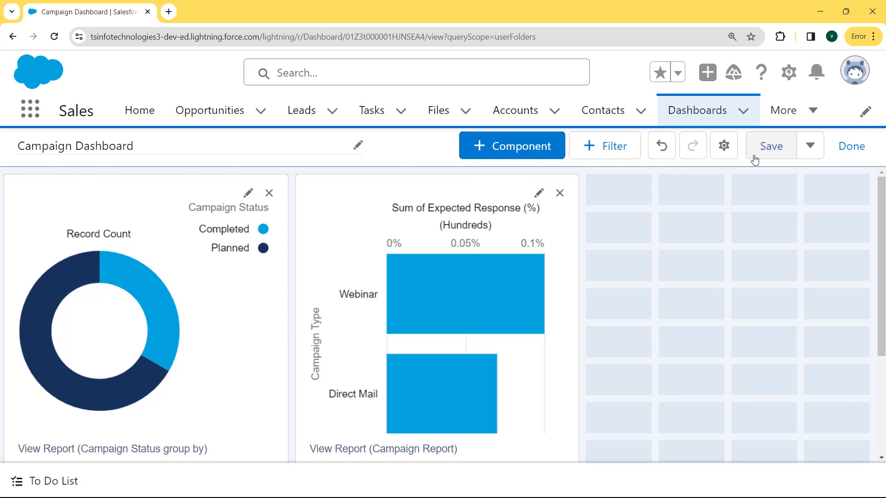
- Change the Campaign Dashboard's folder to Institute Dashboard in its properties and save the dashboard
left_click(724, 146)
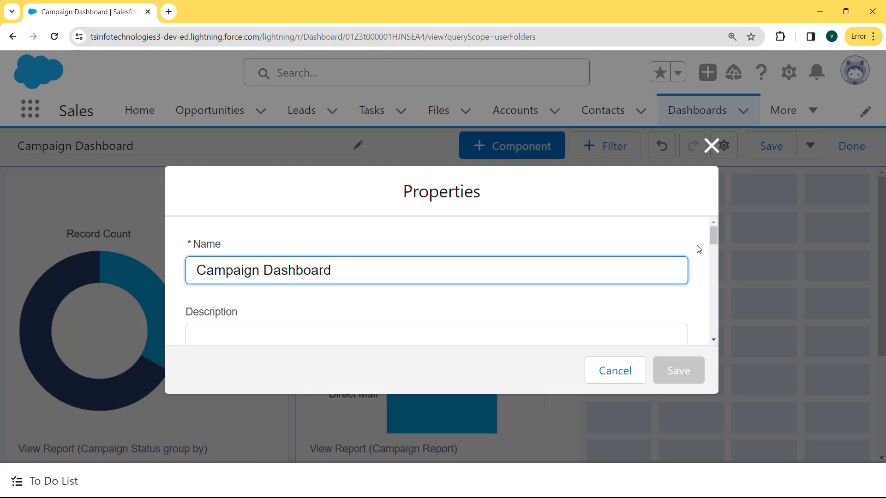
left_click(715, 239)
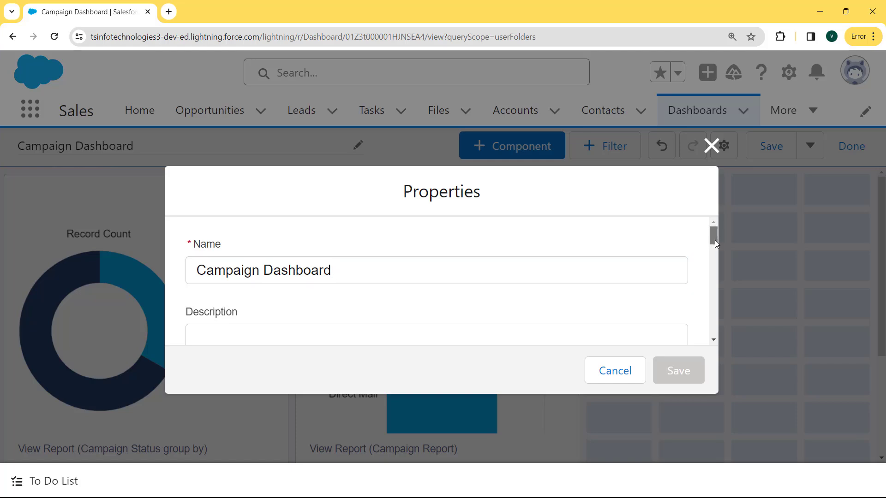
left_click_drag(715, 241, 715, 256)
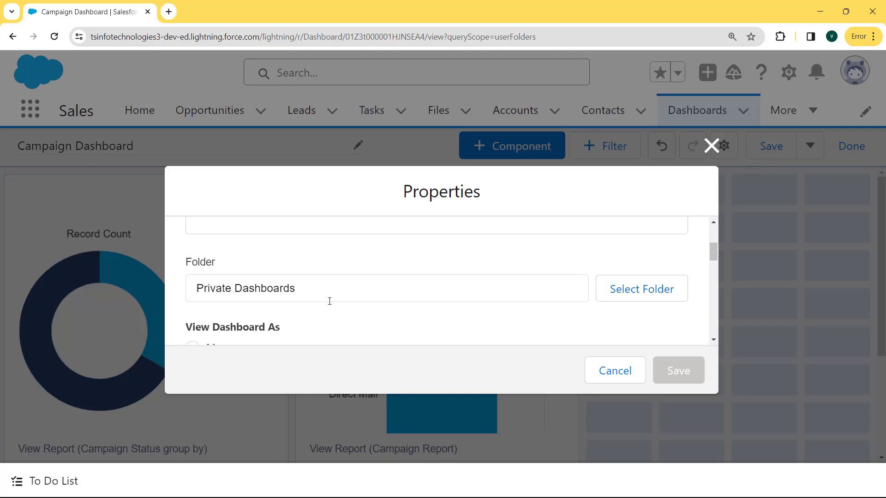
left_click(649, 290)
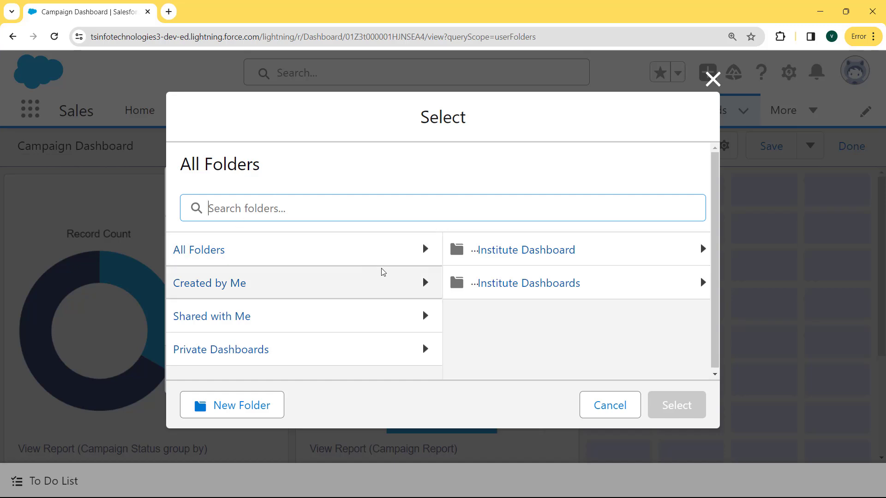
left_click(424, 252)
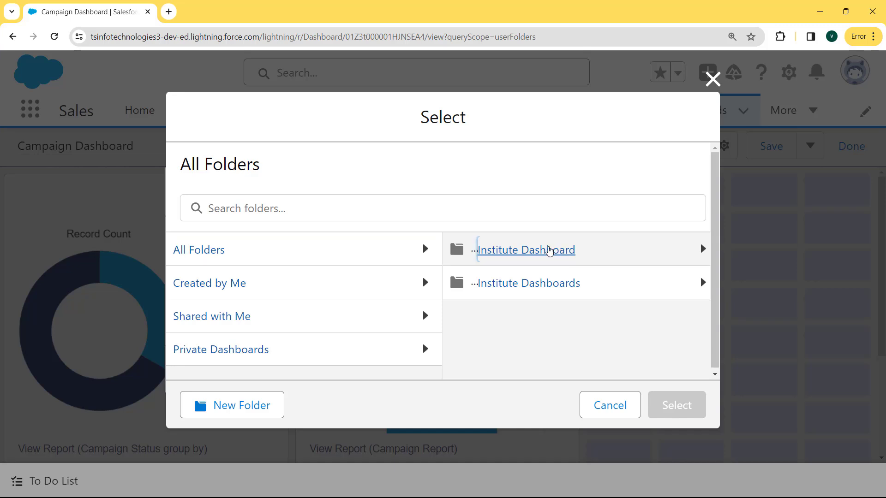
left_click(561, 251)
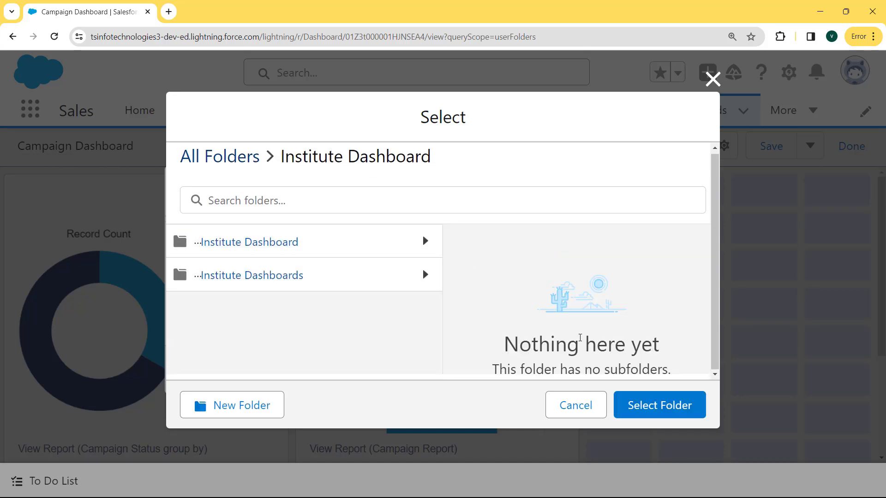
left_click(657, 413)
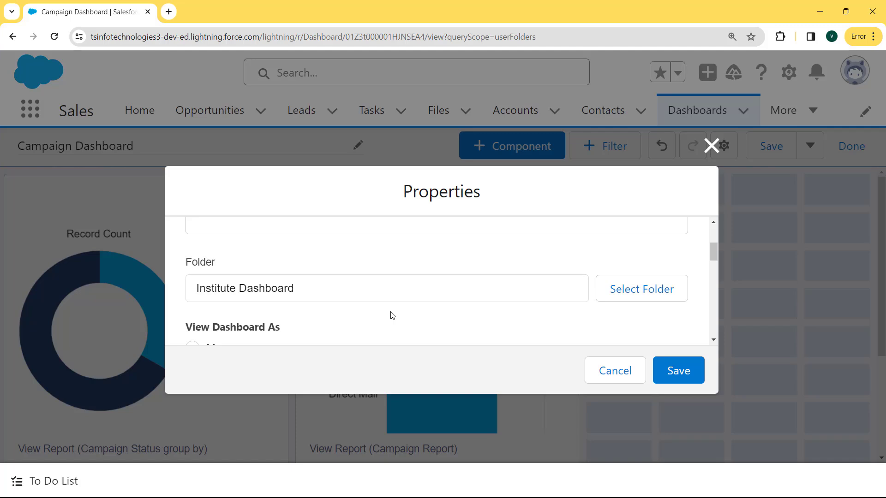
left_click(696, 372)
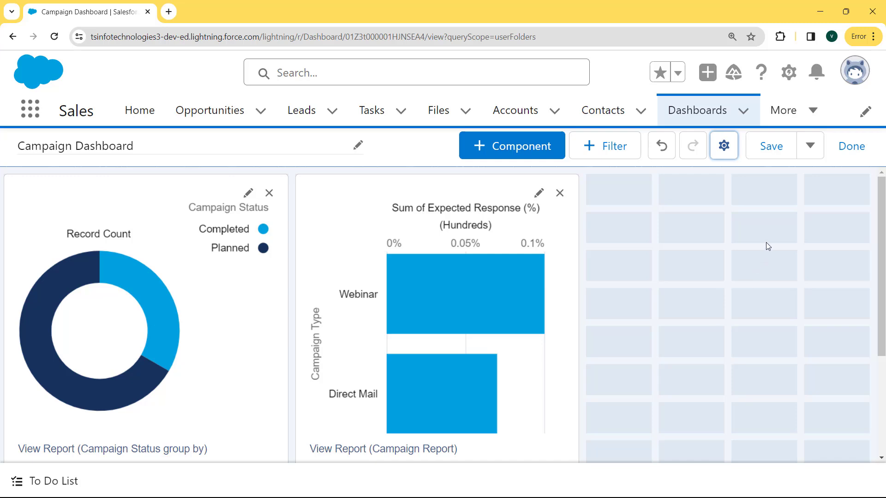
left_click(766, 148)
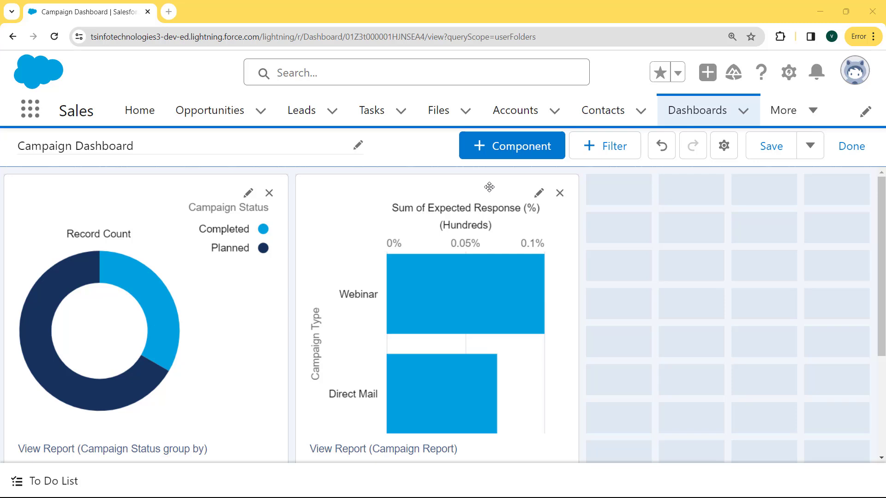
- Open the sharing settings of the Institute Dashboard folder from the list of all dashboard folders
left_click(713, 110)
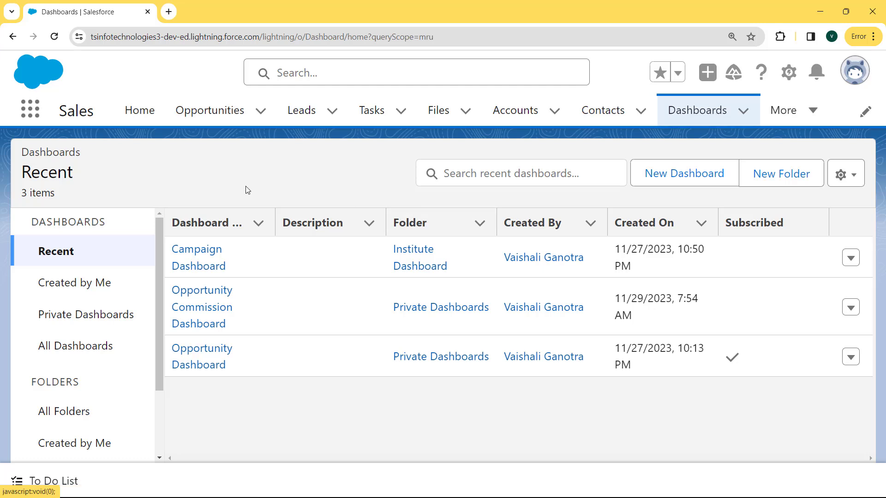
left_click(59, 415)
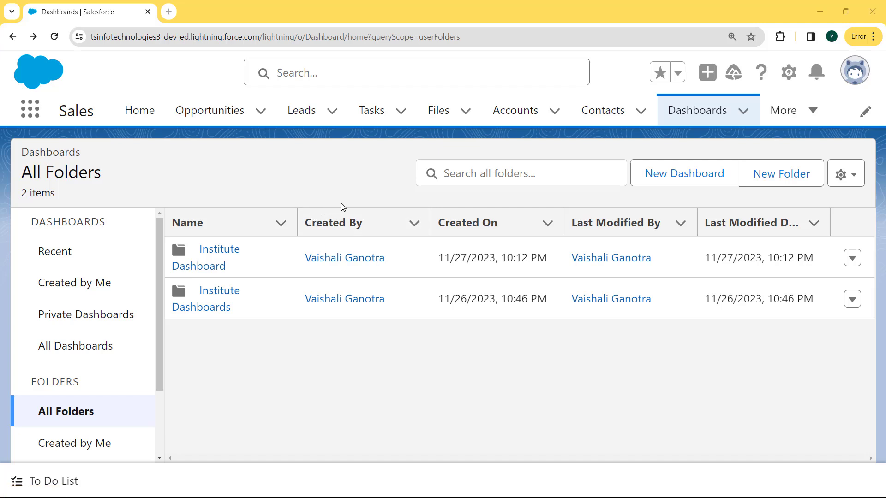
left_click(853, 258)
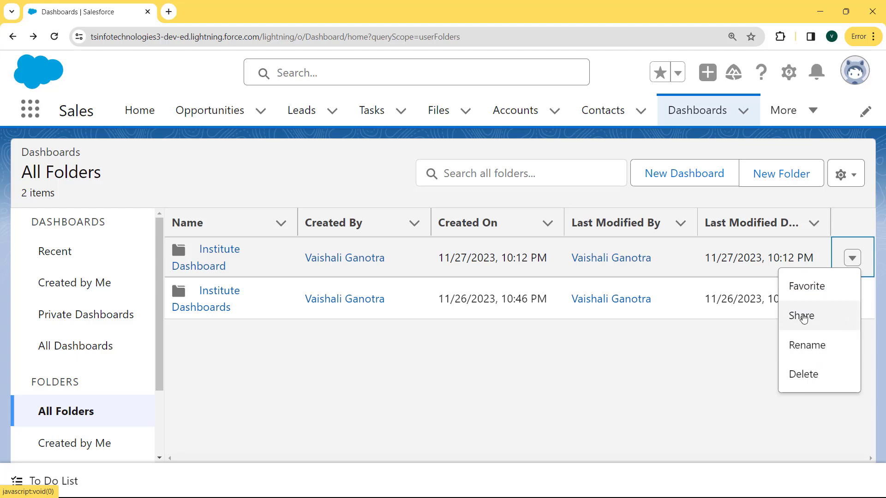
left_click(802, 316)
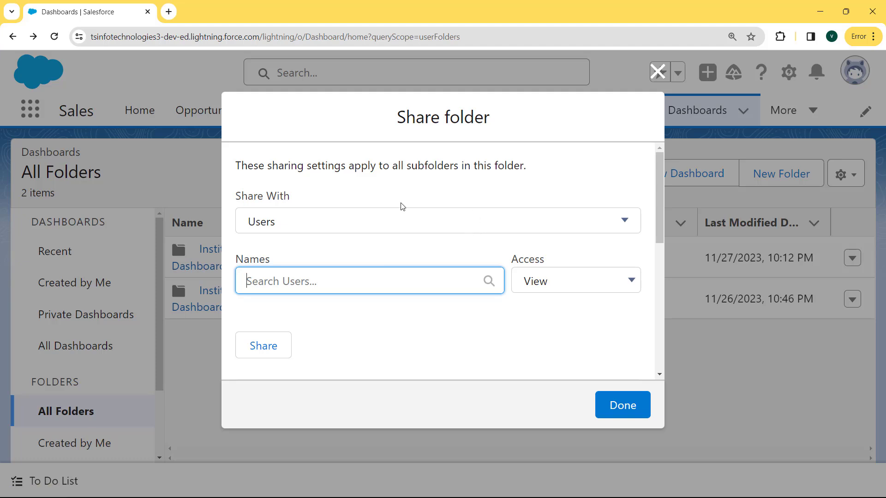
- Share the folder with the user listed between Integration User and Security User, granting View access
left_click(387, 222)
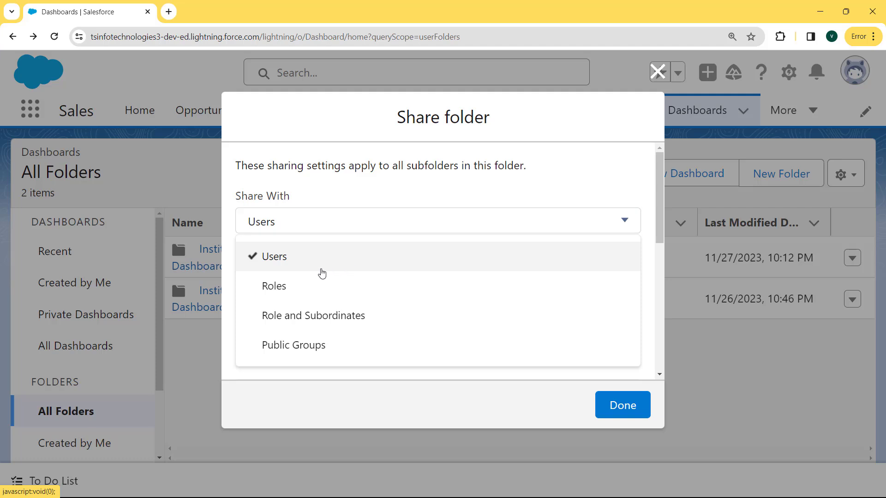
left_click(508, 381)
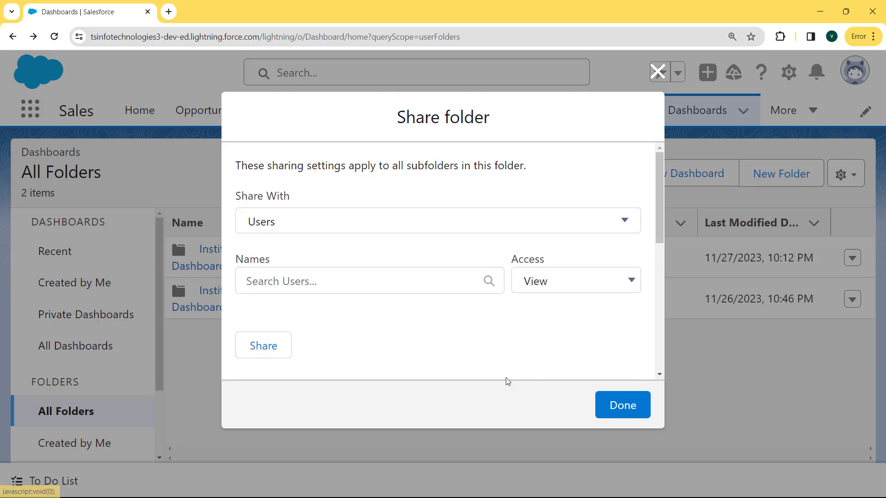
left_click(403, 290)
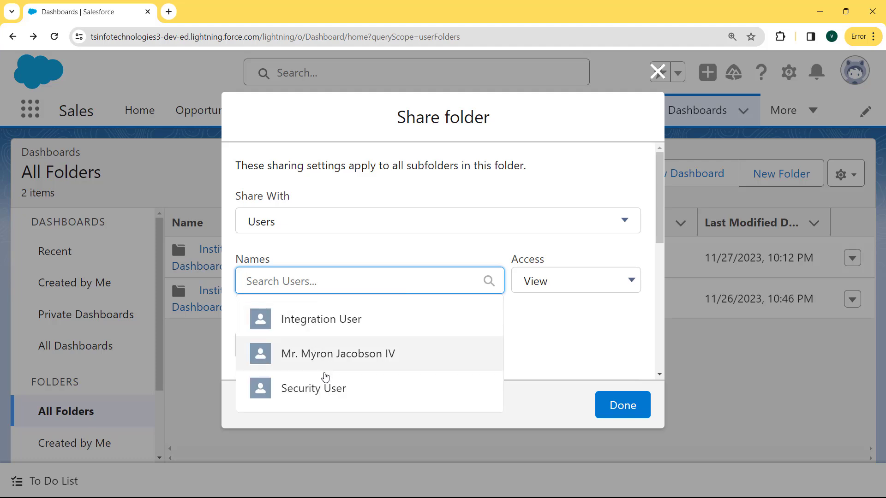
left_click(337, 358)
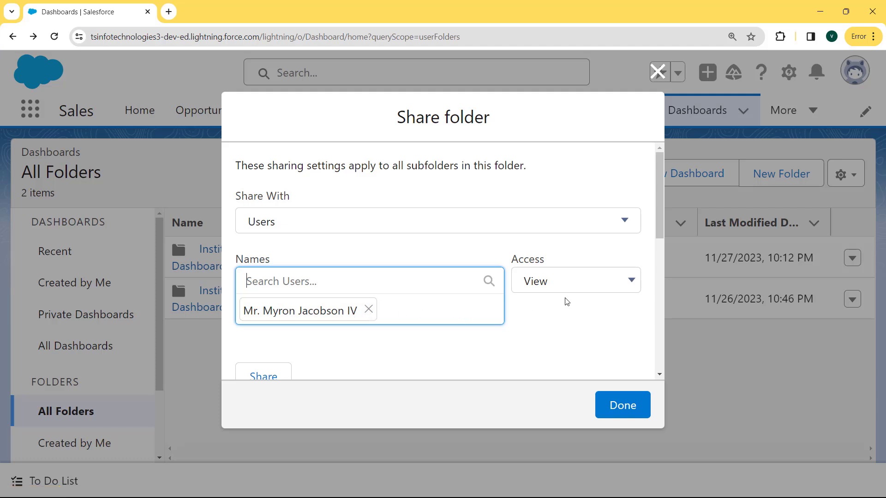
left_click(270, 377)
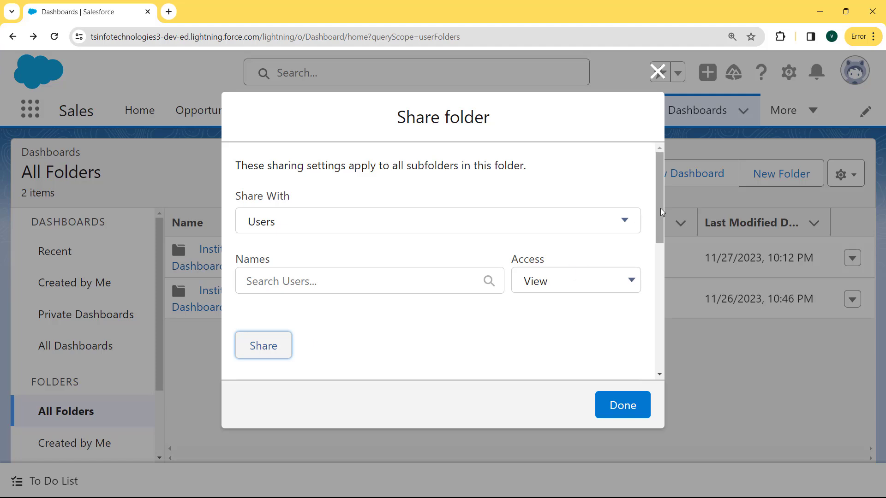
- Review the access levels granted on the shared folder, including the options for All Internal Users, and return to the recent dashboards
left_click_drag(660, 209, 662, 321)
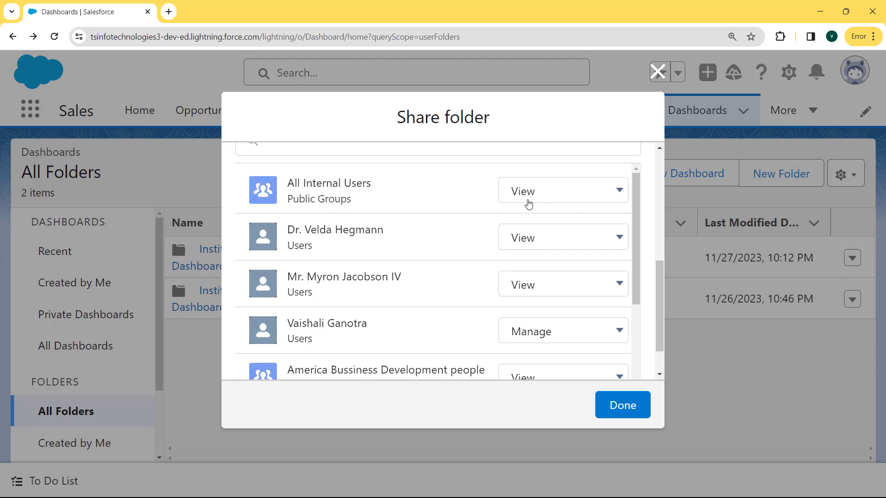
left_click(622, 195)
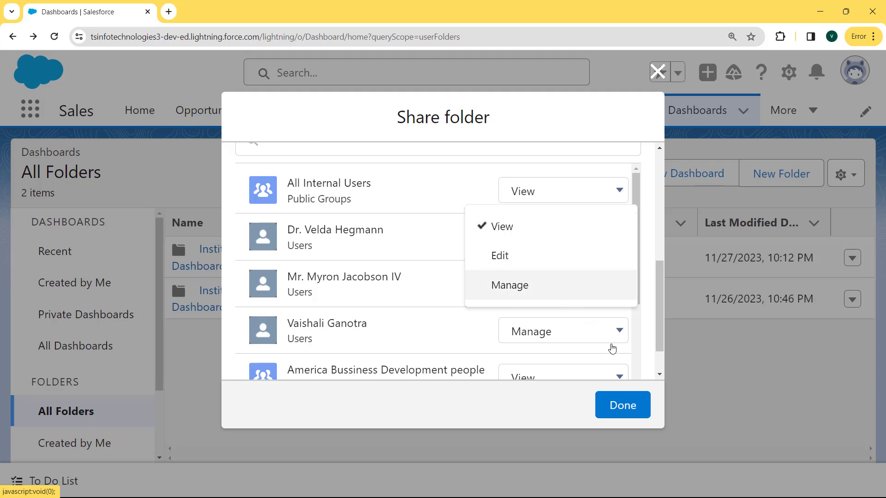
left_click(617, 400)
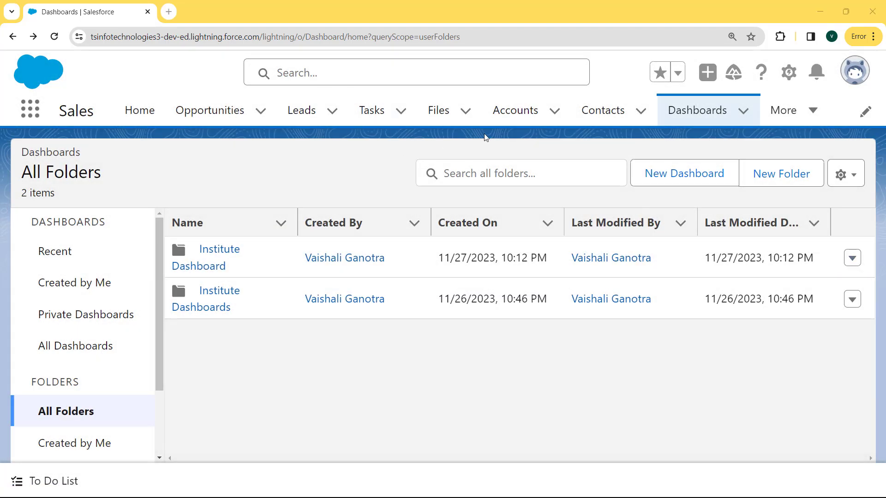
left_click(682, 118)
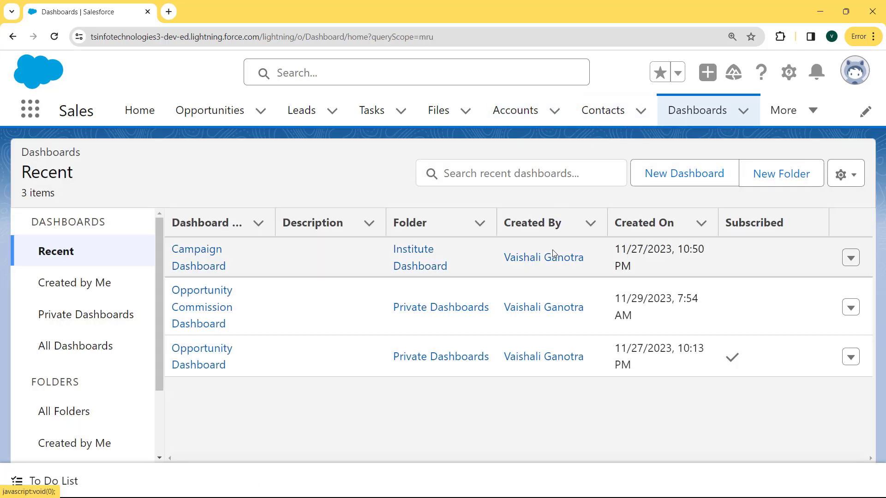
- Open the Campaign Dashboard from the recent dashboards, refresh it and check which user it is viewed as
left_click(563, 232)
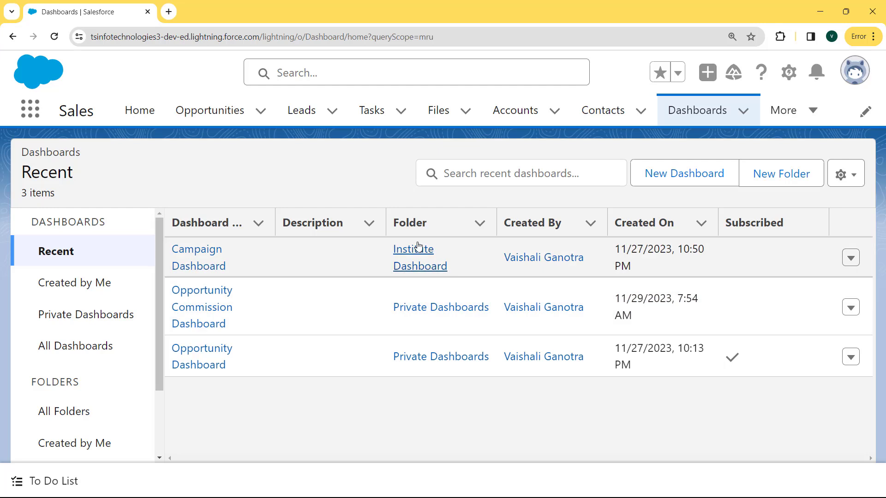
left_click(199, 257)
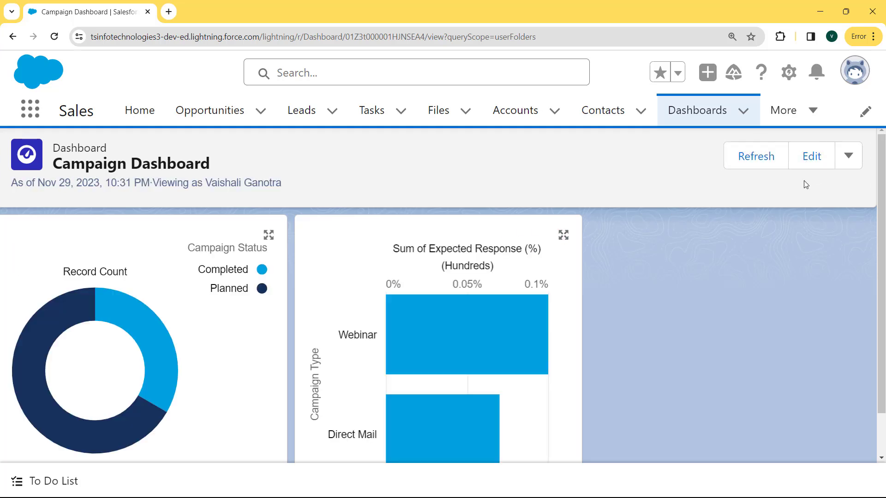
left_click(762, 159)
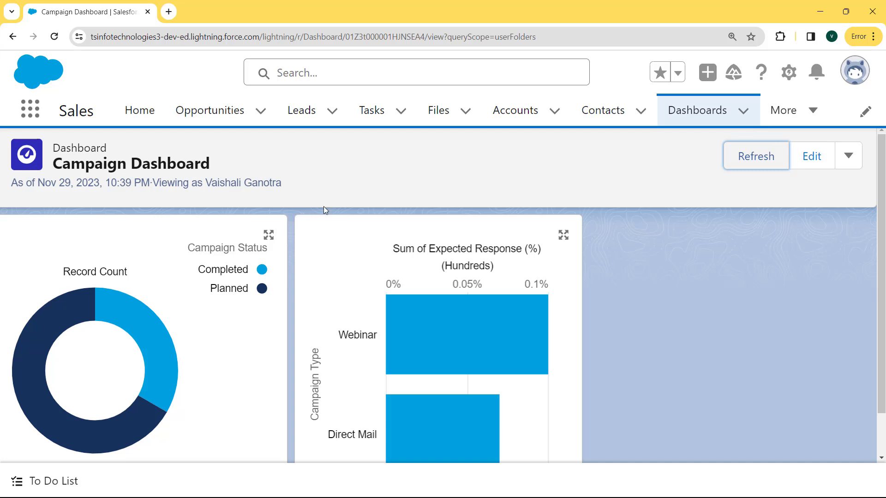
left_click_drag(308, 191, 193, 180)
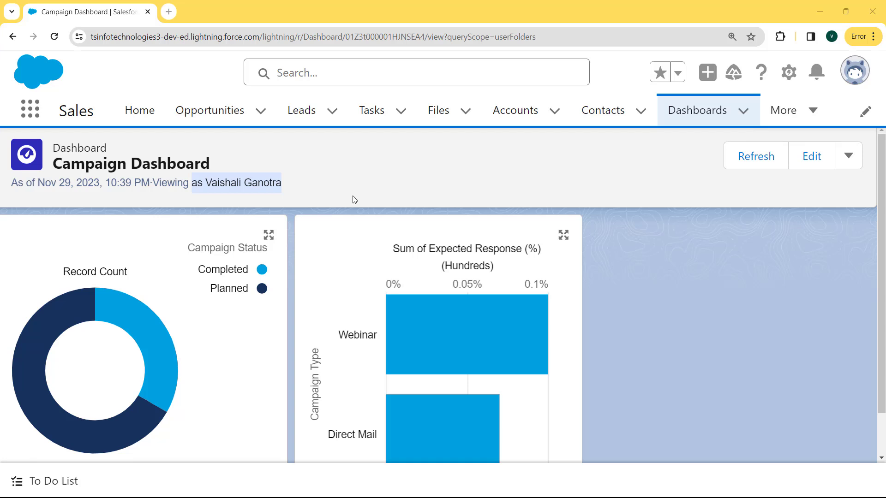
- Switch to Salesforce Classic and open its list of personal dashboards
left_click(855, 75)
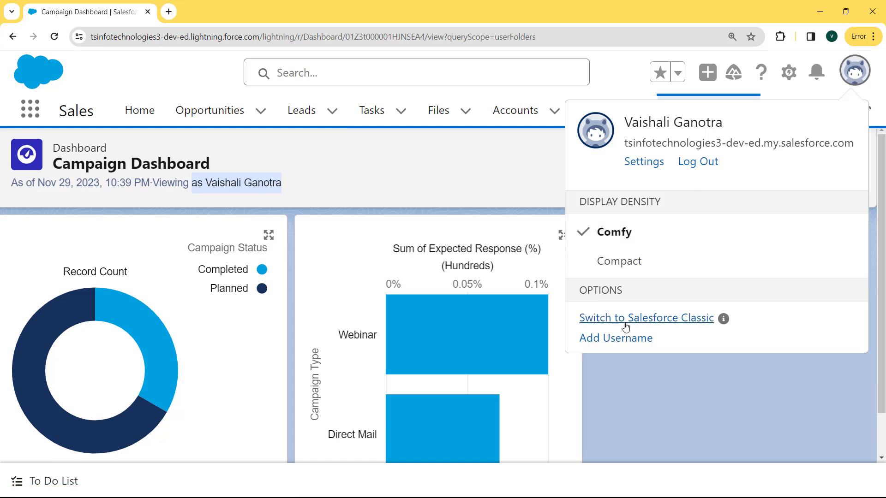
left_click(655, 318)
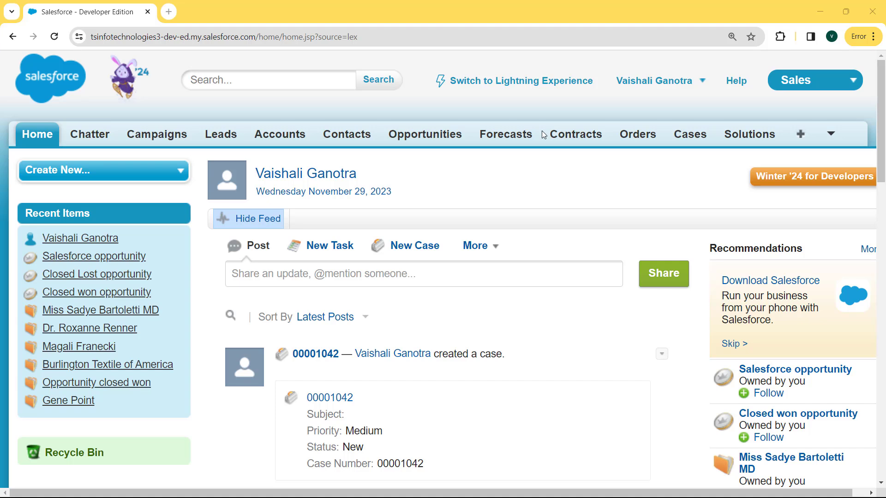
left_click(830, 134)
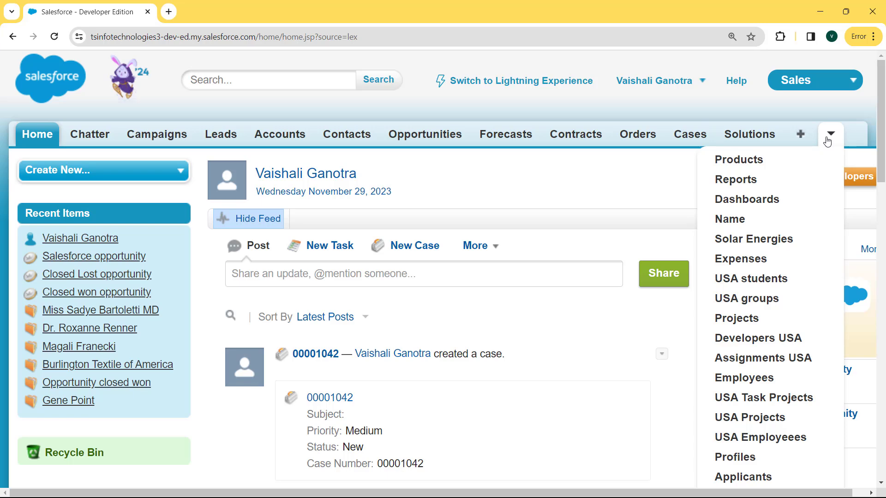
left_click(759, 201)
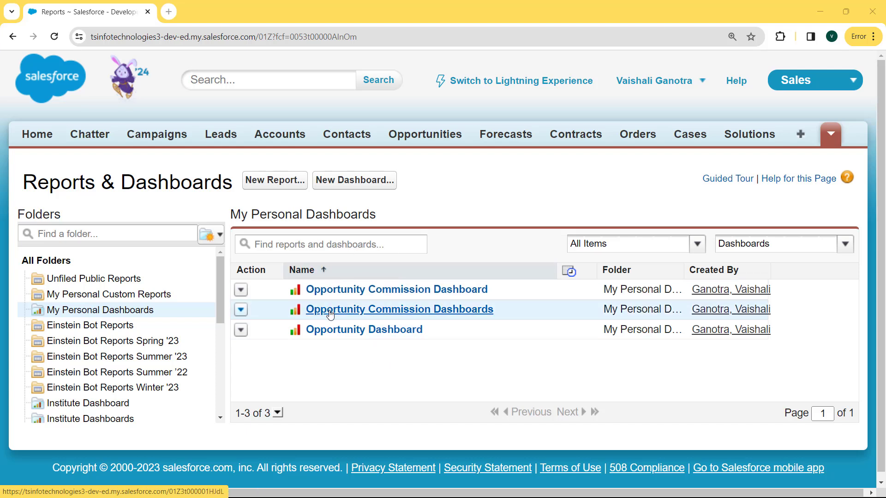
- Edit Opportunity Commission Dashboards to run as the logged-in user and let authorized users change the running user
left_click(372, 310)
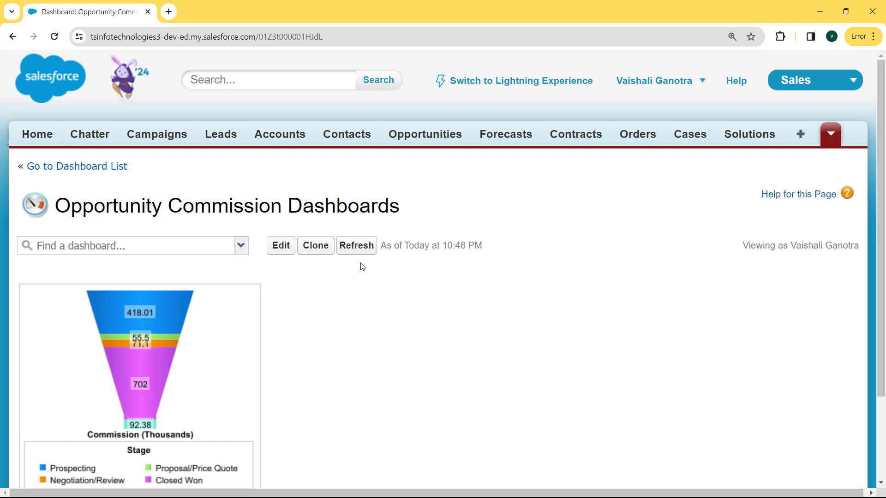
left_click(286, 247)
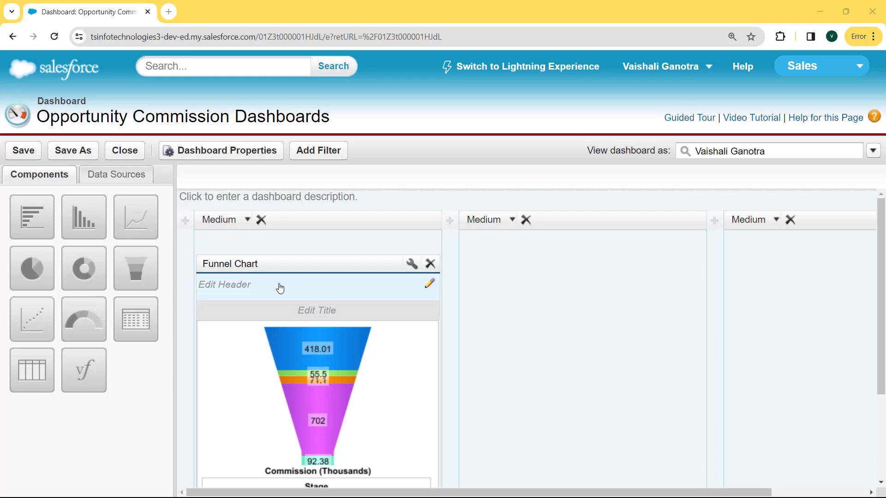
left_click(874, 152)
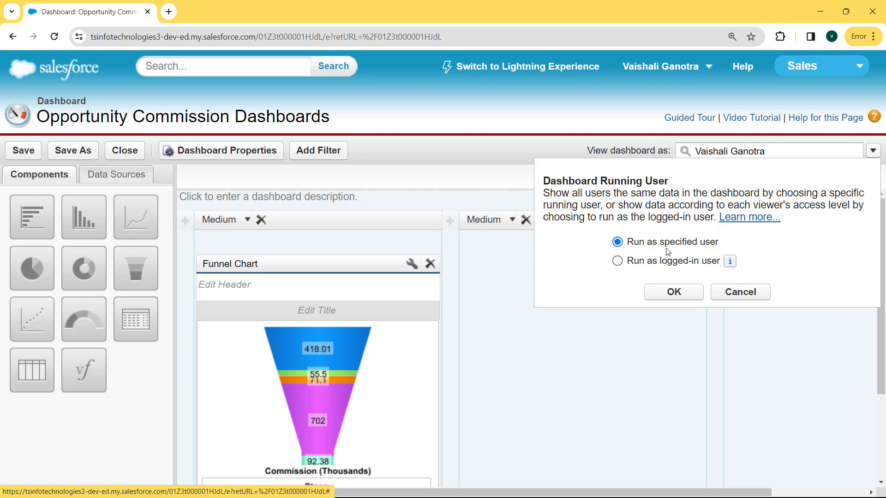
left_click(617, 261)
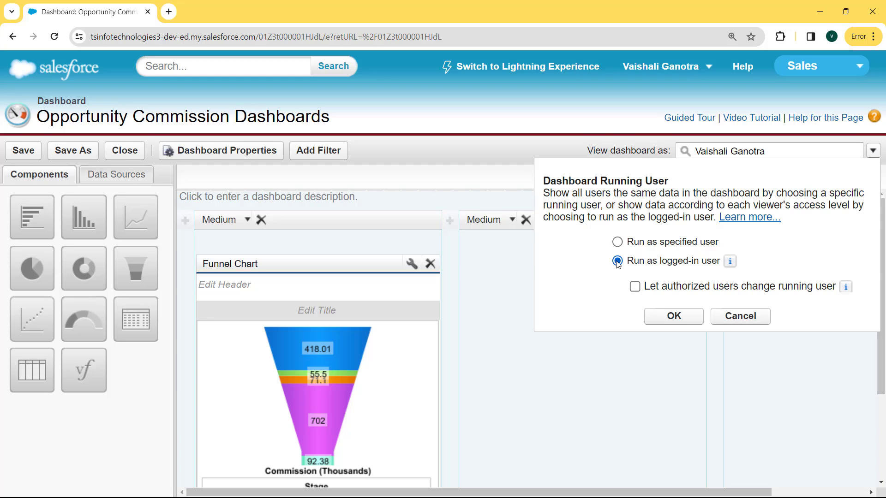
left_click(636, 287)
left_click(672, 317)
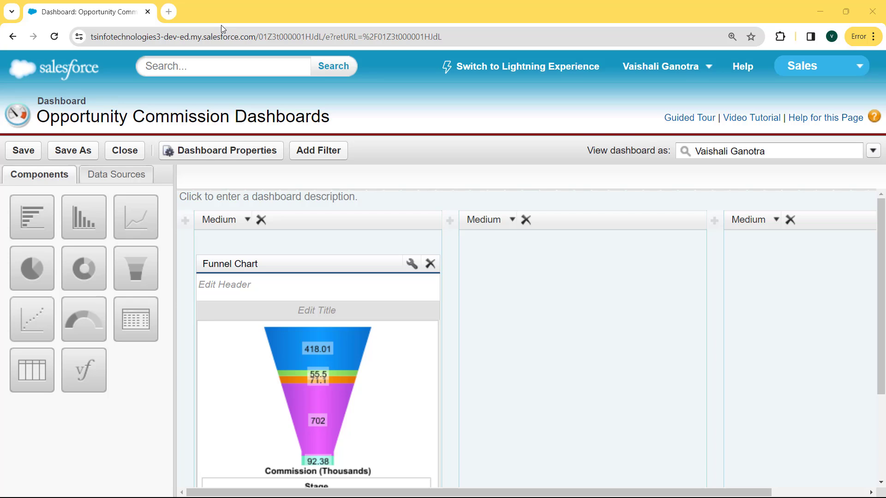
- Save the Opportunity Commission Dashboards dashboard to the Institute Dashboard folder
left_click(23, 152)
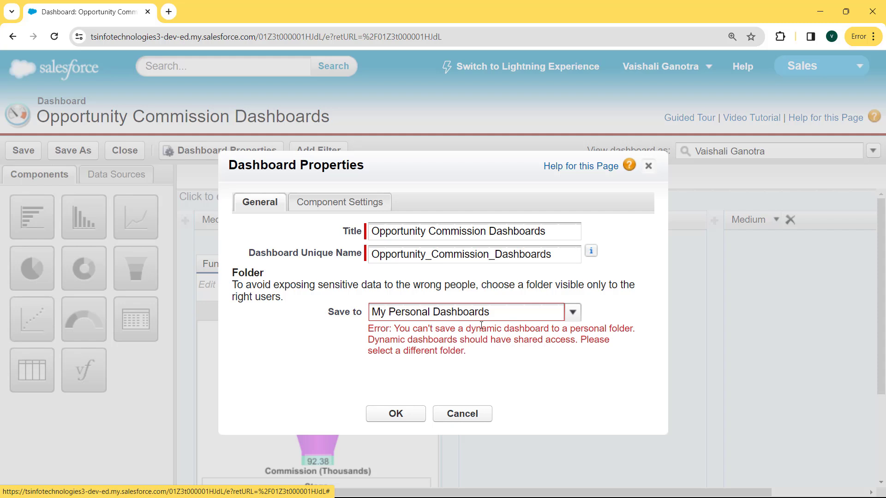
left_click(574, 313)
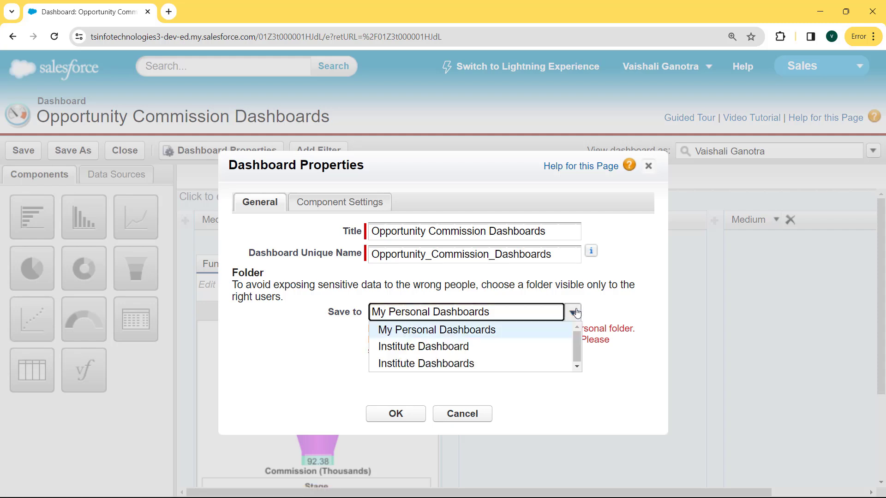
left_click(458, 348)
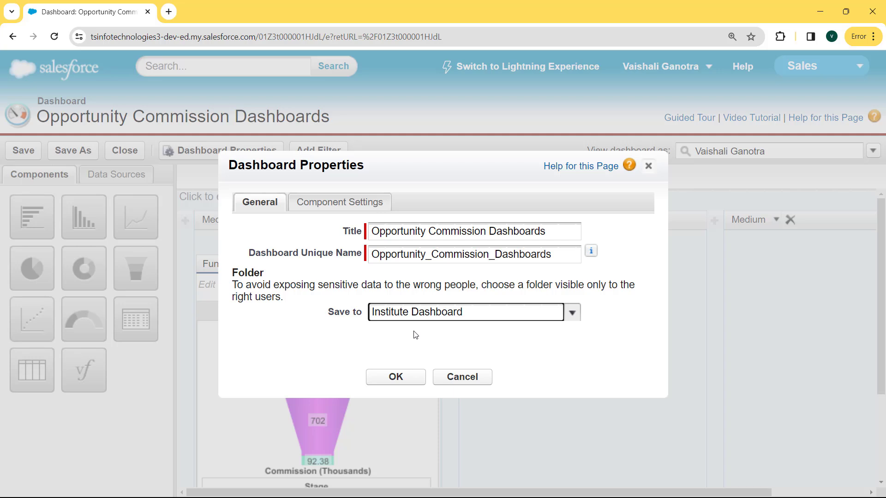
left_click(402, 383)
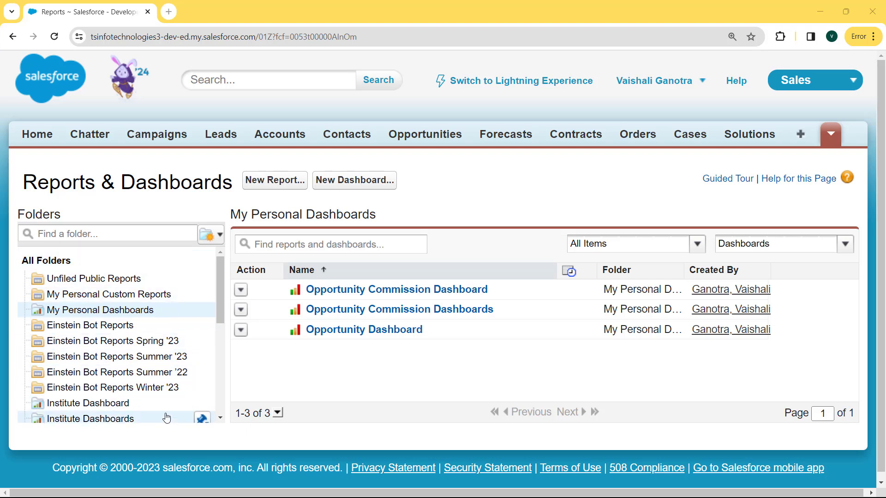
- Share the Institute Dashboard folder with Integration User and Security User, granting both Viewer access
left_click(201, 404)
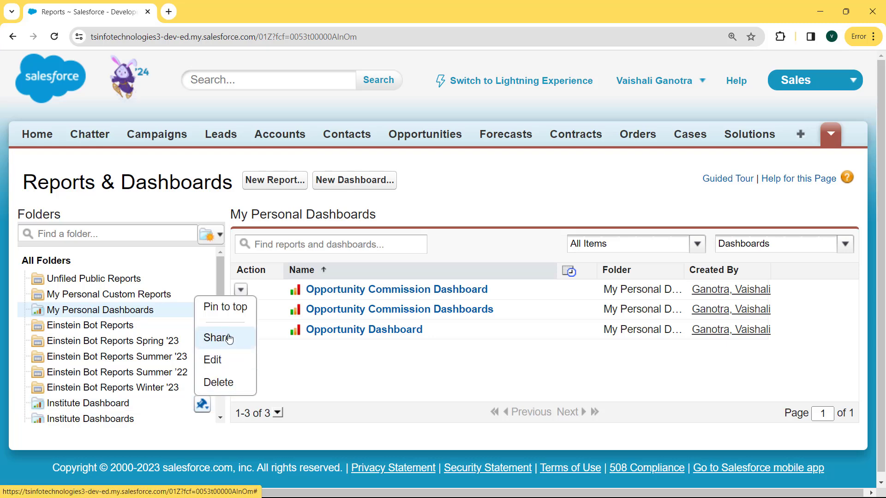
left_click(217, 344)
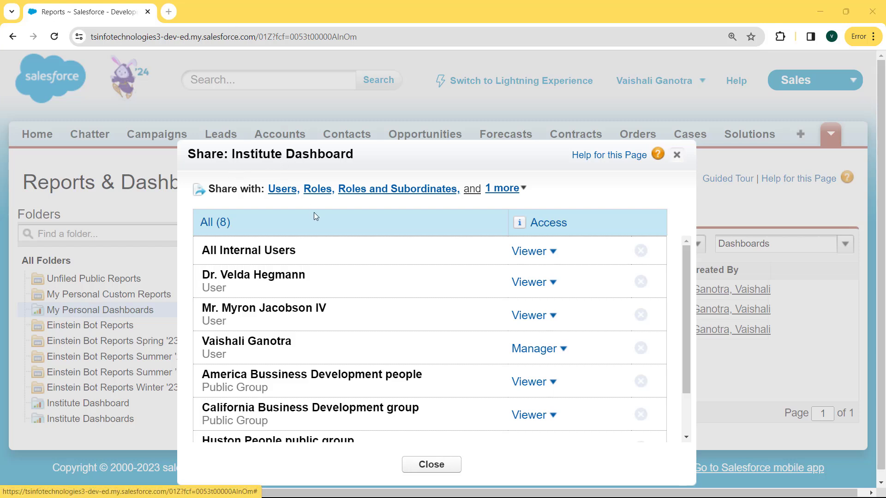
left_click(277, 191)
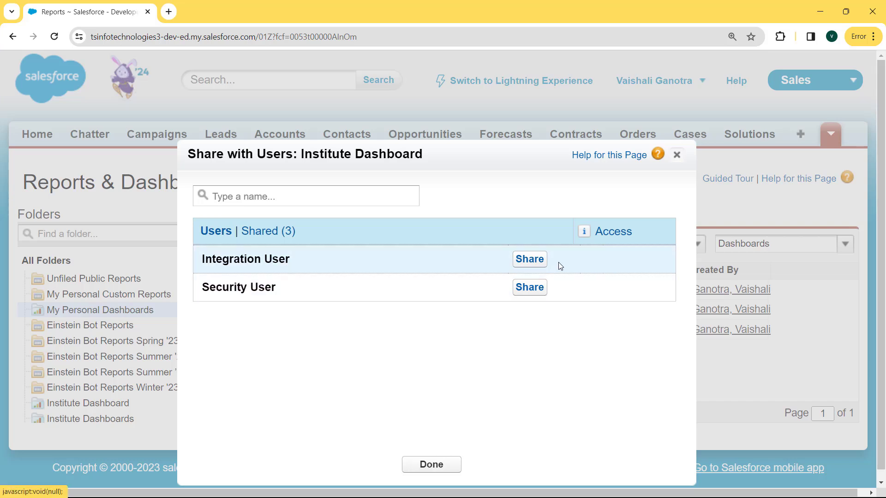
left_click(528, 260)
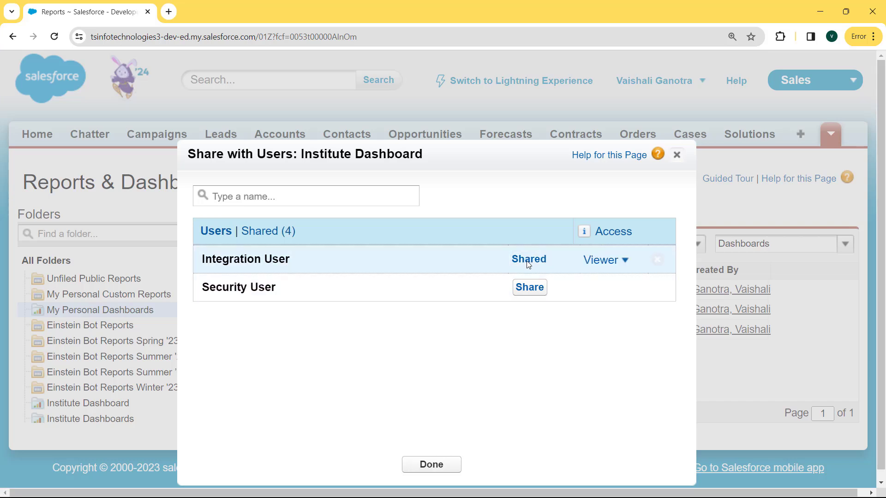
left_click(526, 290)
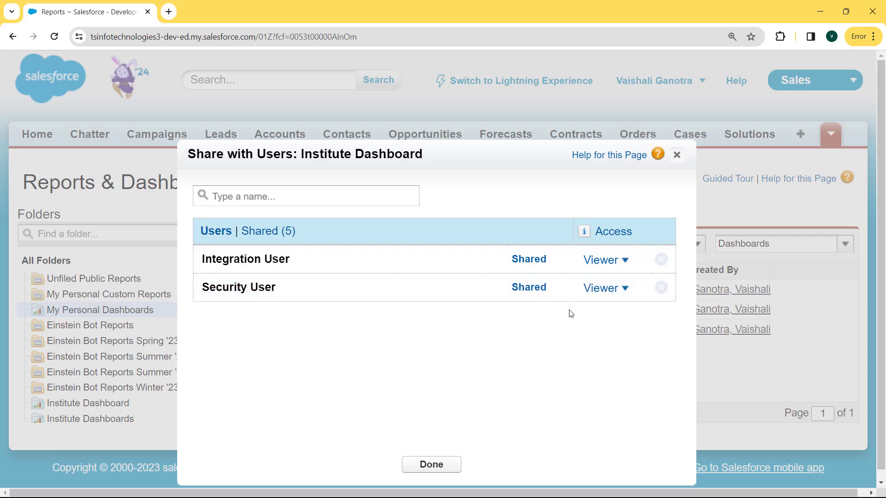
left_click(432, 469)
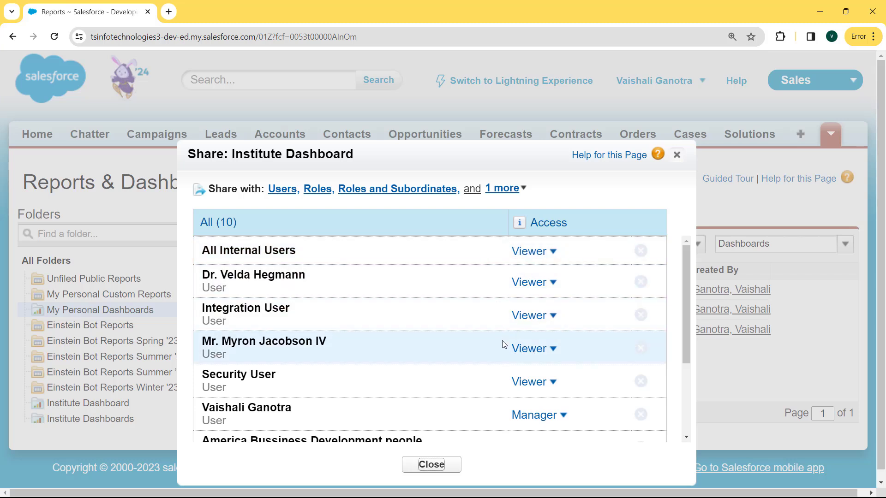
left_click(432, 465)
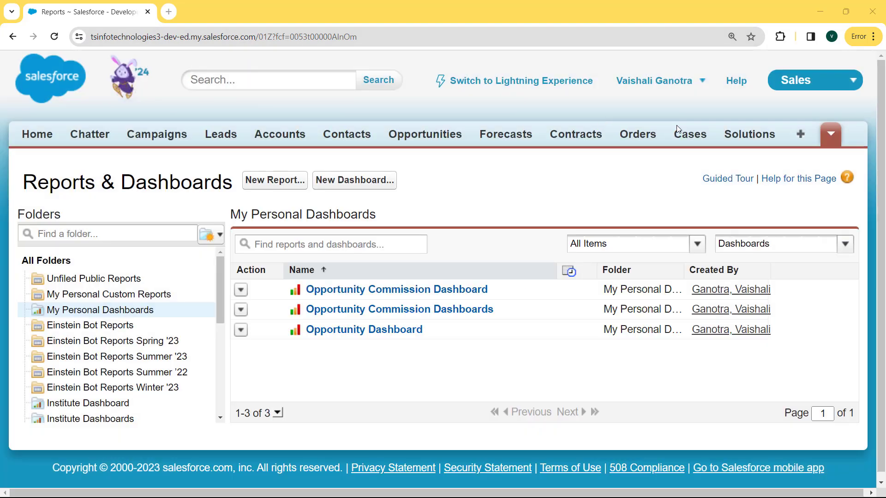
- Reopen Opportunity Commission Dashboards, refresh its data and check which user it is viewed as
left_click(831, 134)
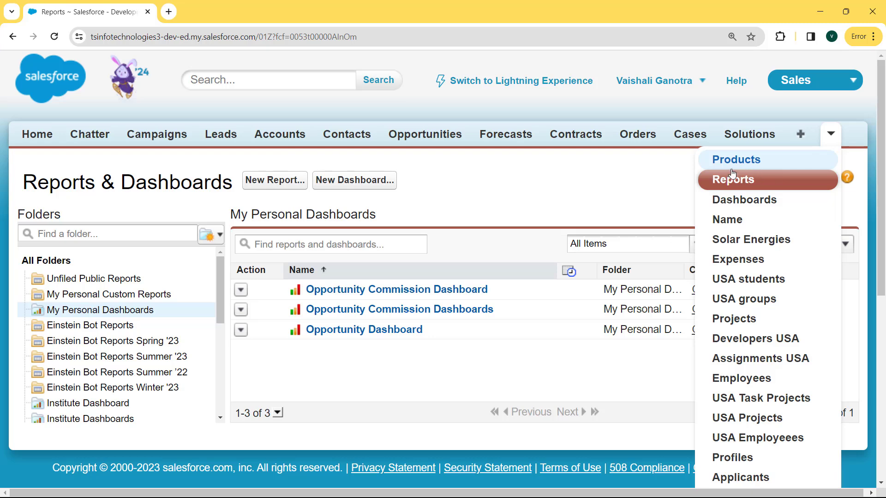
left_click(737, 201)
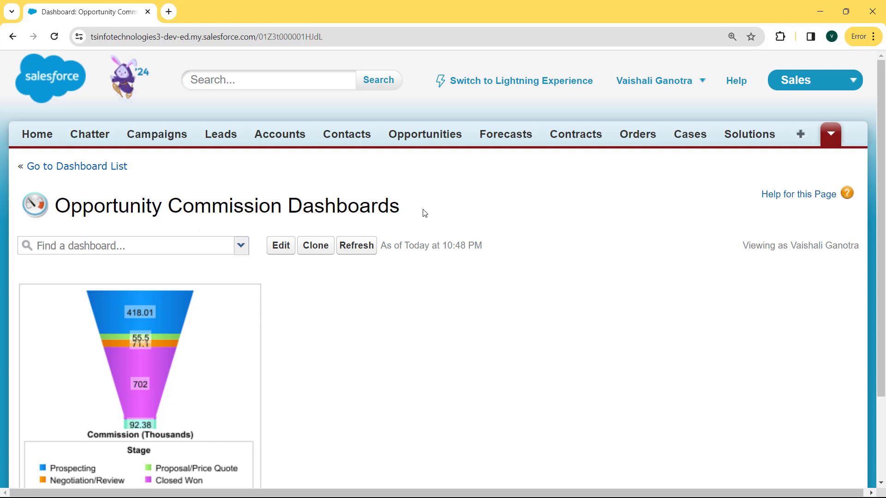
left_click(357, 249)
scroll(812, 257, "right", 1)
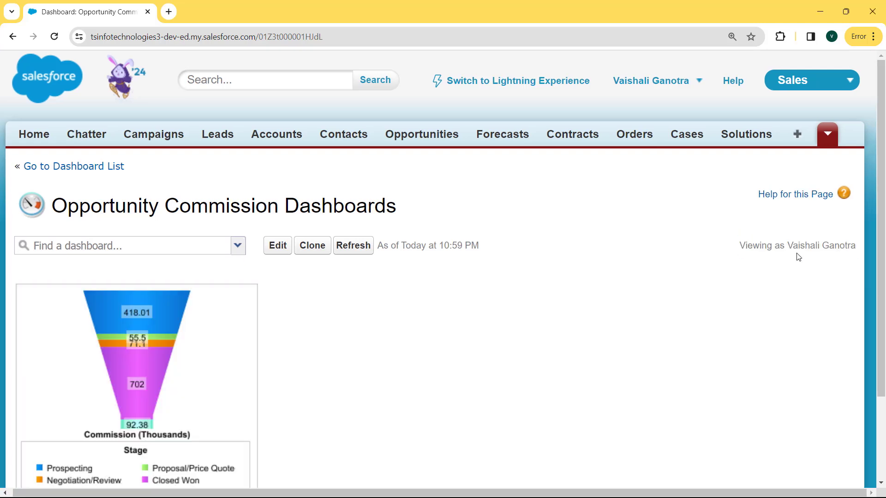